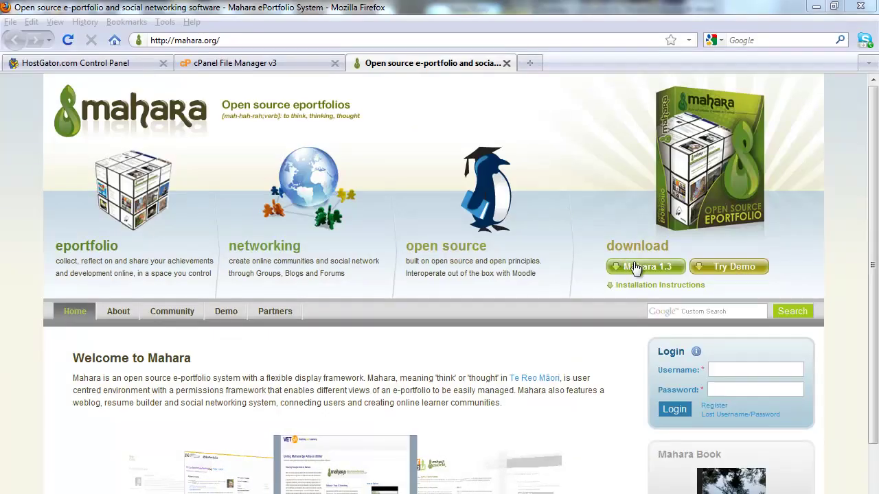
Open the Launchpad page for the Mahara 1.3 series, which lists version 1.3.3 downloads
left_click(648, 273)
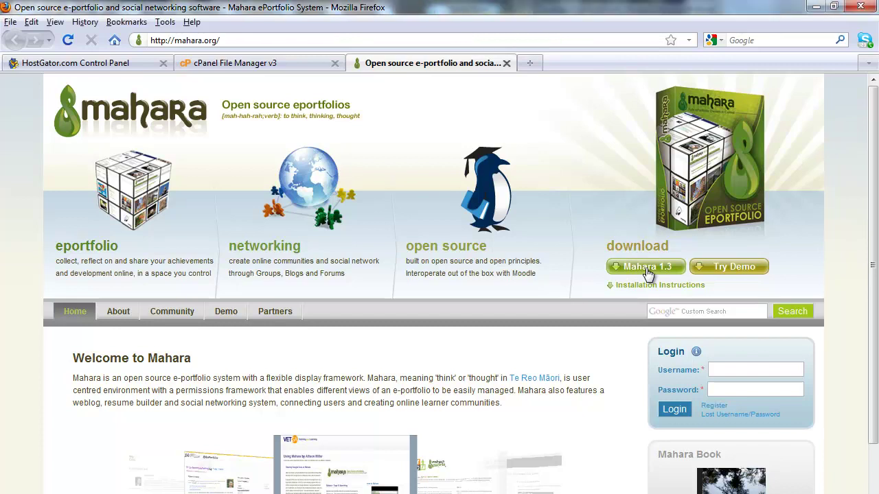
left_click(647, 274)
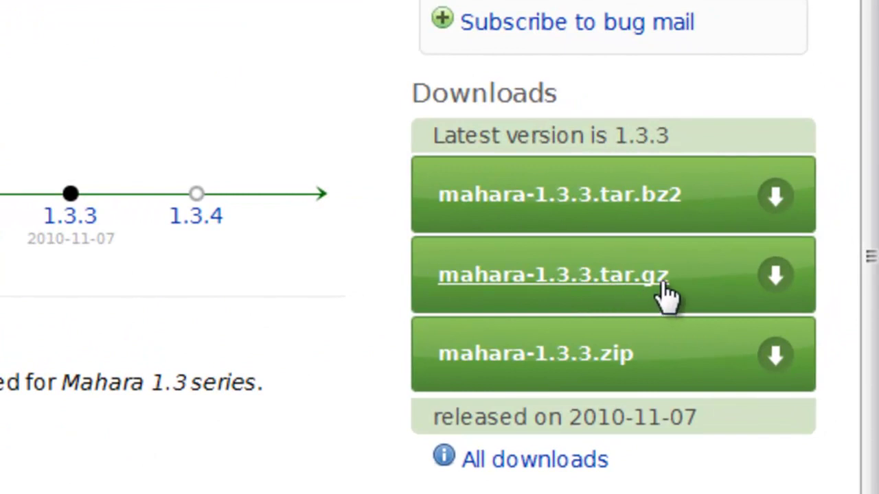
Save the mahara-1.3.3.tar.gz package to the computer and close the downloads list
left_click(628, 283)
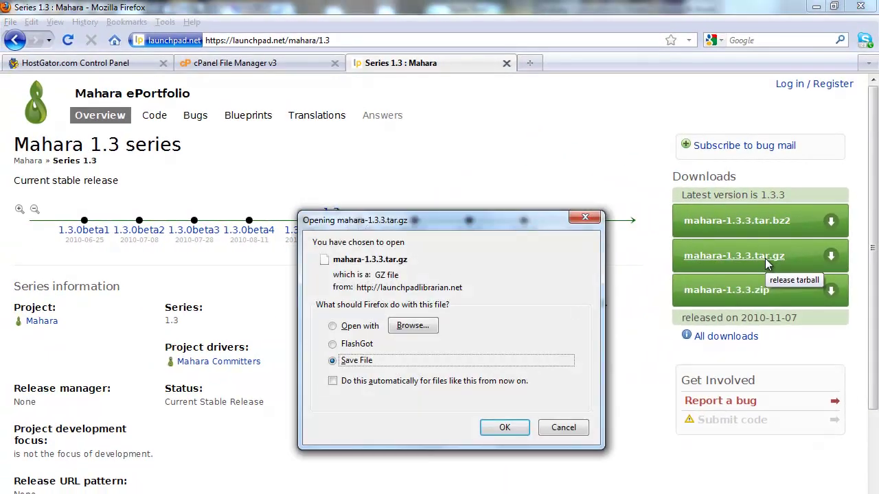
left_click(505, 428)
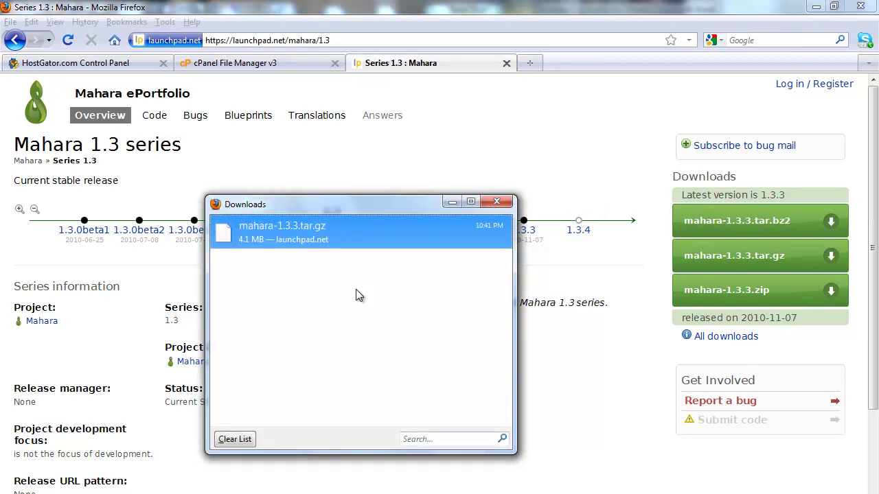
left_click(498, 202)
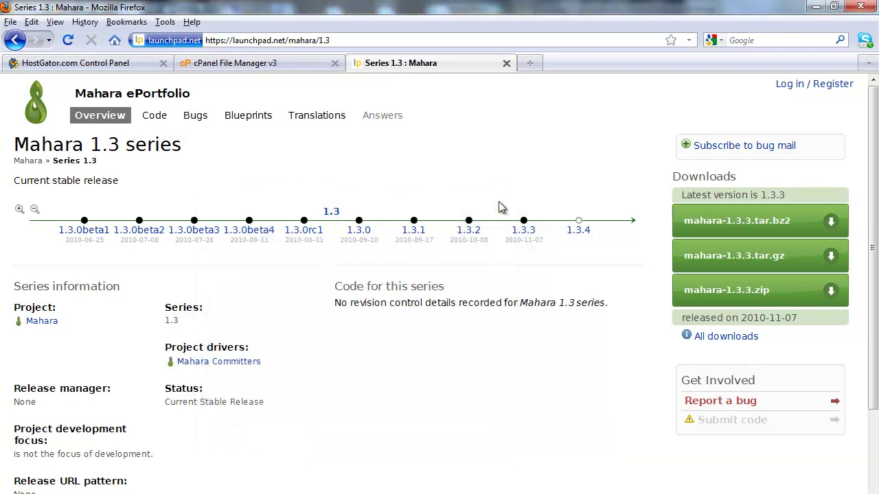
Return to cPanel File Manager and open the public_html folder
left_click(237, 62)
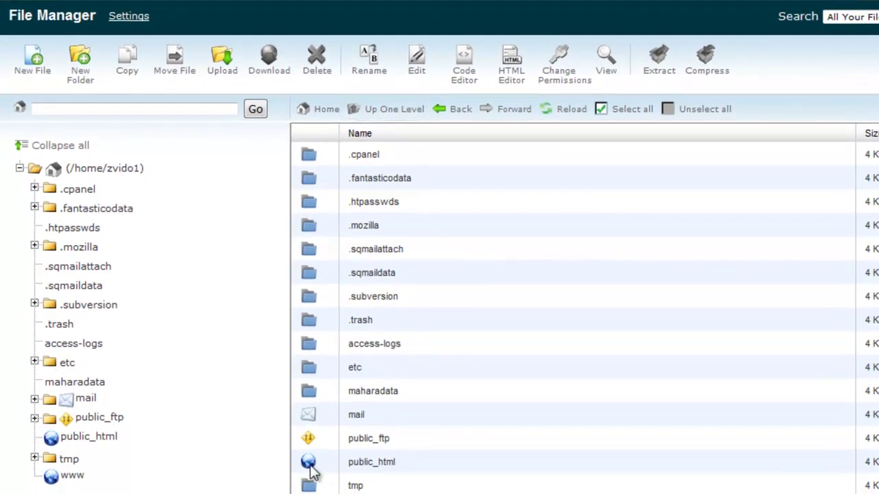
double_click(315, 468)
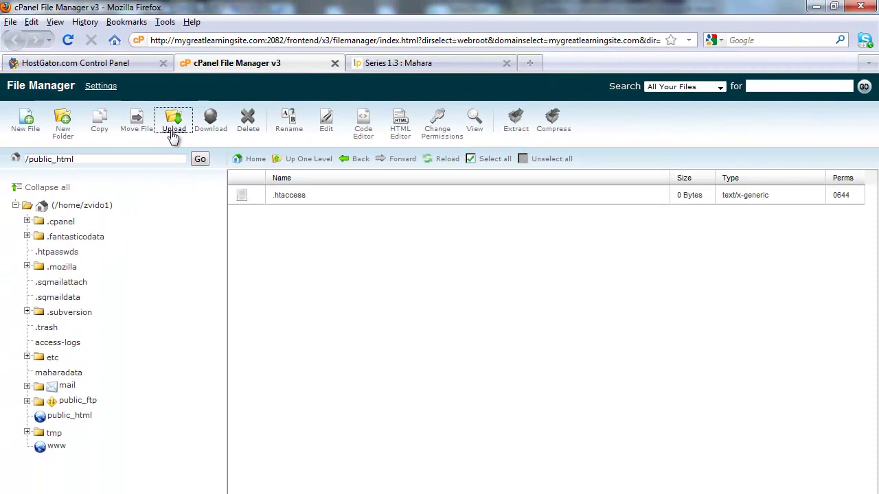
Upload mahara-1.3.3.tar.gz from Downloads into public_html and return to the folder listing
left_click(173, 134)
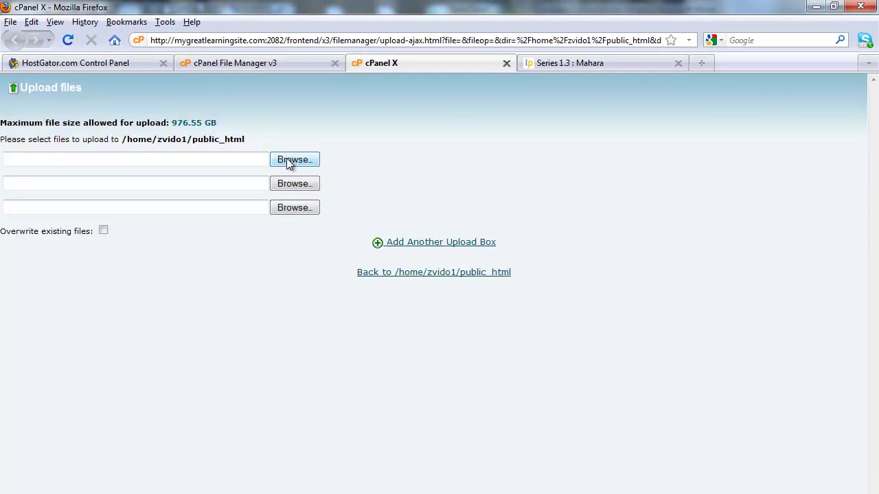
left_click(288, 163)
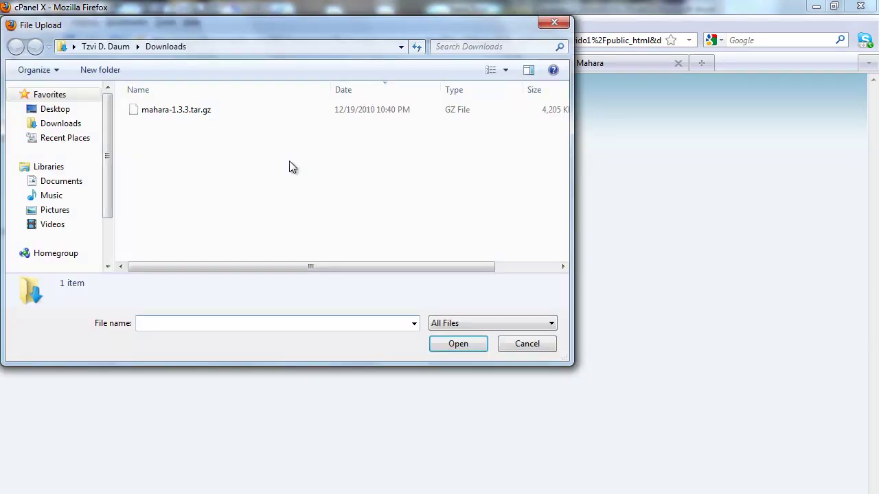
left_click(174, 111)
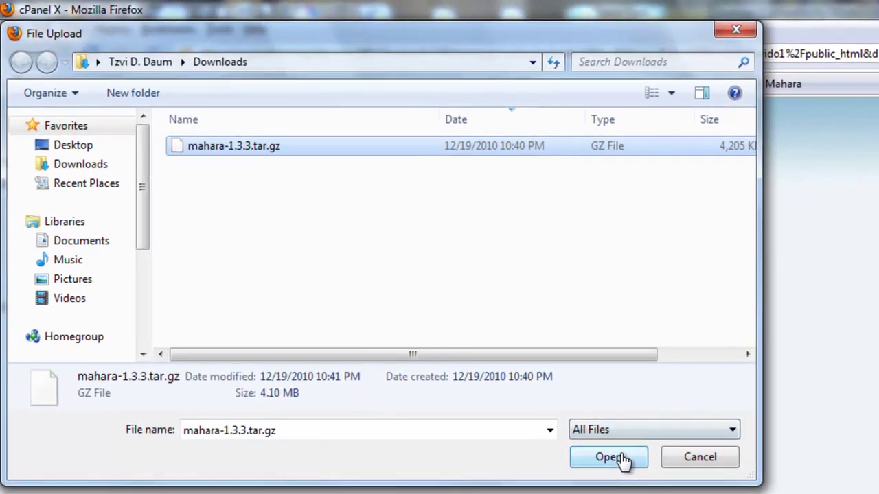
left_click(458, 343)
left_click(582, 427)
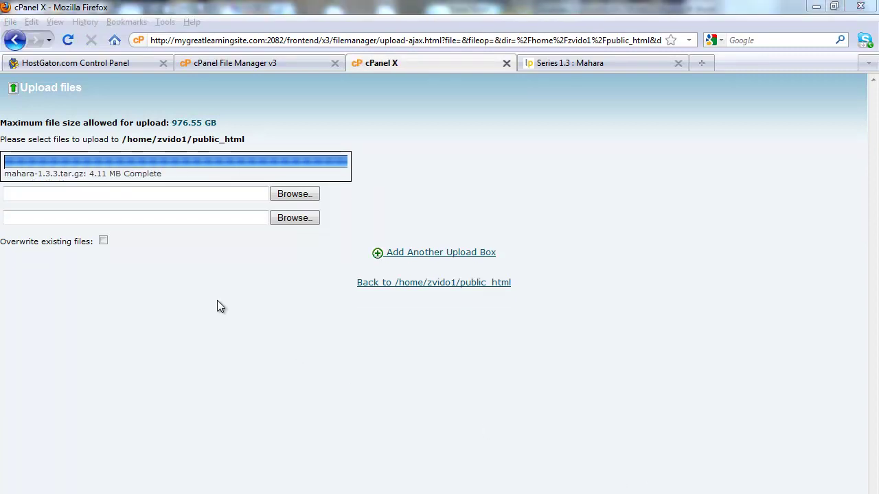
left_click(422, 284)
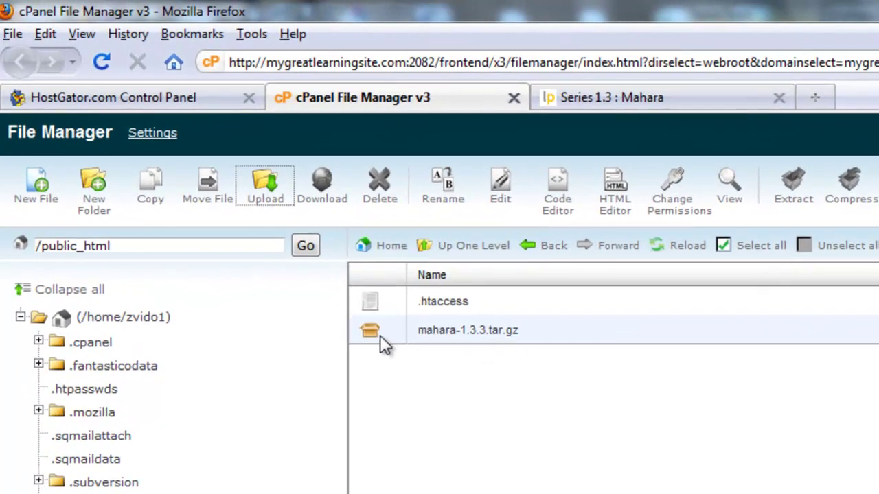
Extract mahara-1.3.3.tar.gz into public_html and dismiss the extraction results
left_click(373, 333)
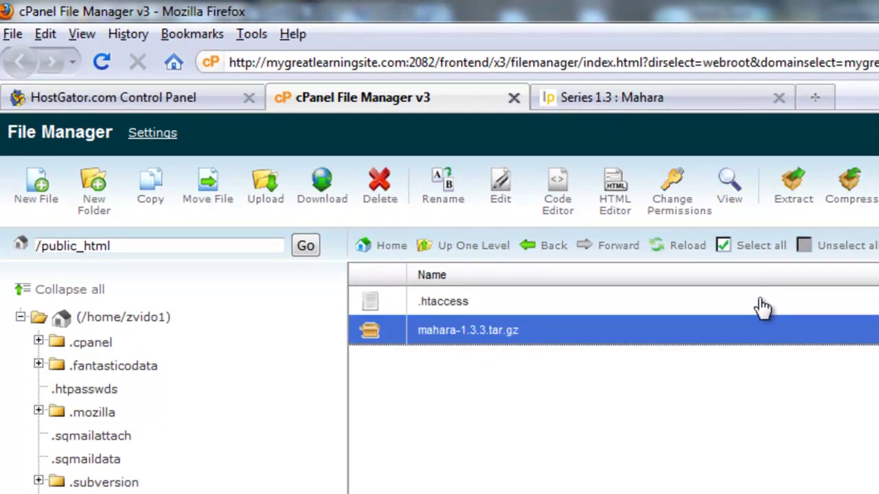
left_click(794, 193)
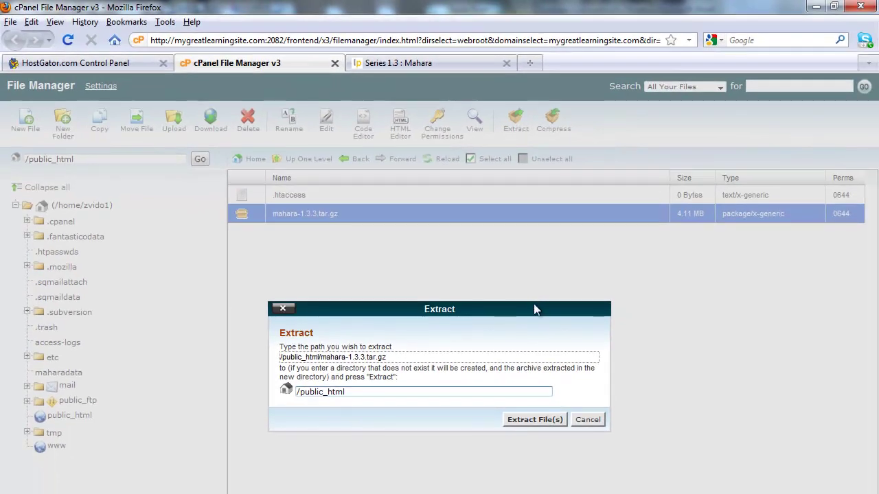
left_click(521, 420)
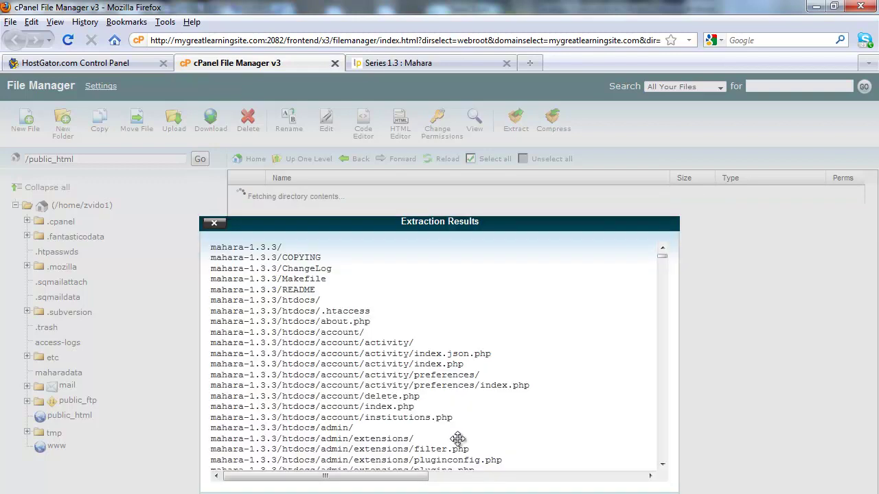
scroll(402, 385, "down", 3)
left_click_drag(476, 227, 450, 92)
left_click(628, 372)
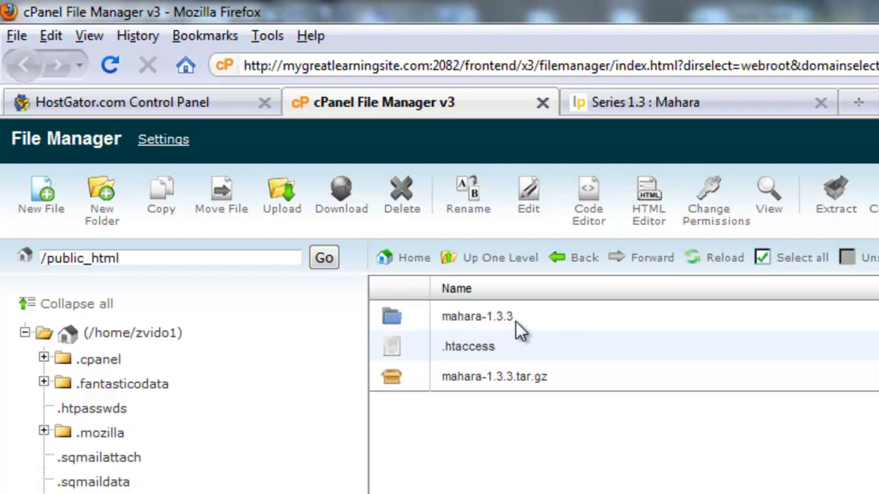
Open mahara-1.3.3 and then its htdocs folder to view Mahara's files
double_click(398, 321)
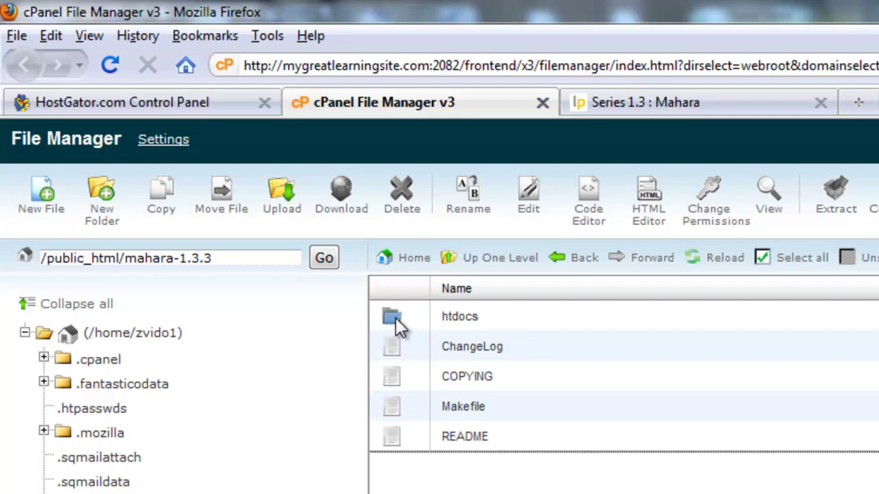
double_click(395, 320)
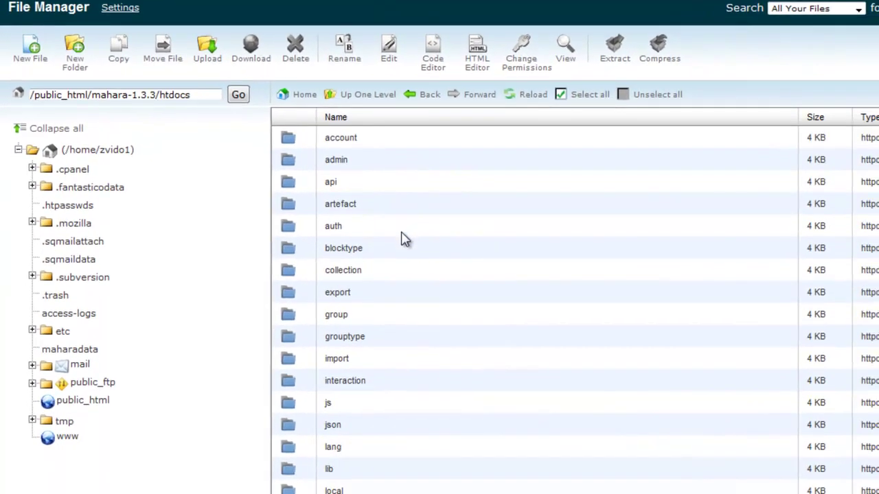
scroll(484, 282, "down", 5)
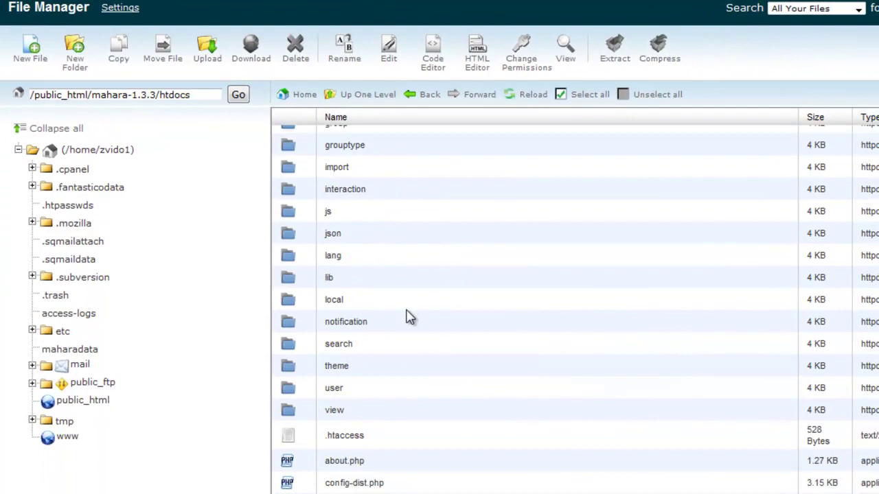
scroll(440, 303, "up", 3)
scroll(409, 321, "up", 2)
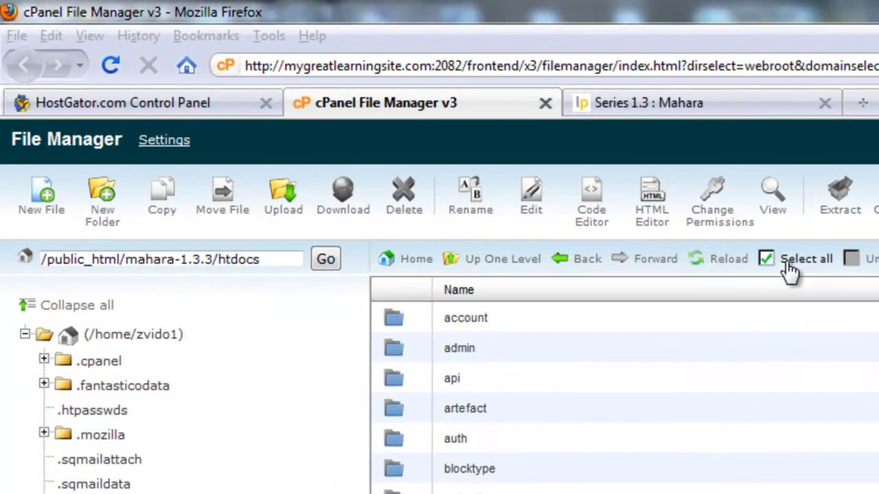
Select everything in htdocs and move it to /public_html
left_click(789, 266)
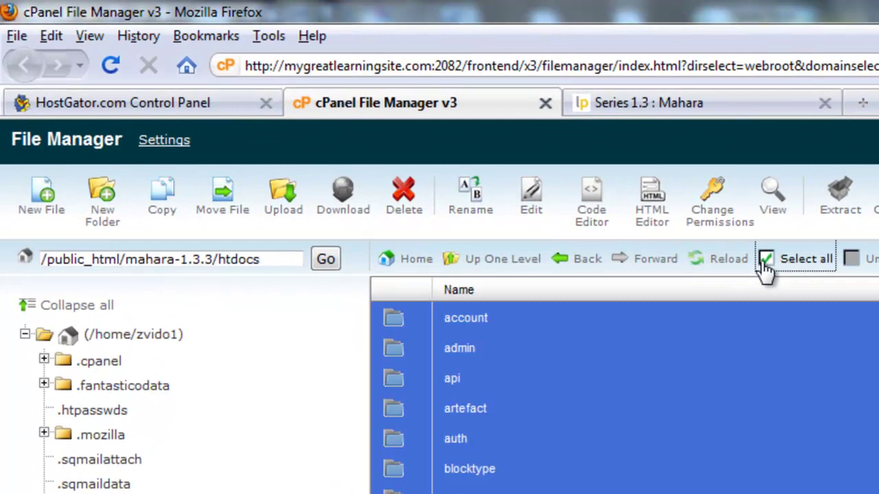
left_click(223, 213)
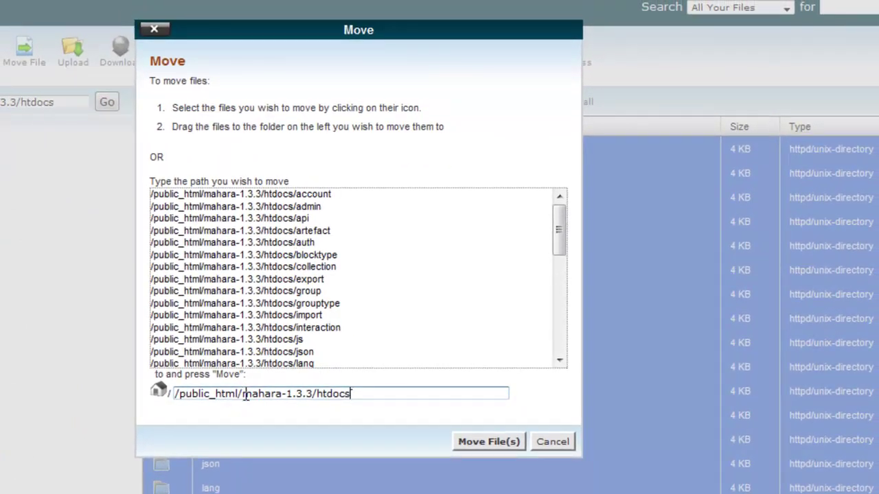
left_click_drag(242, 395, 388, 395)
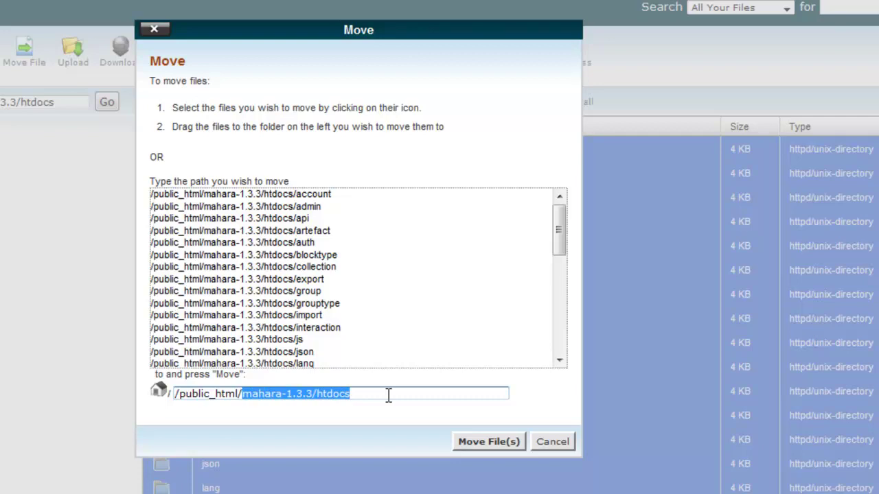
key("BackSpace")
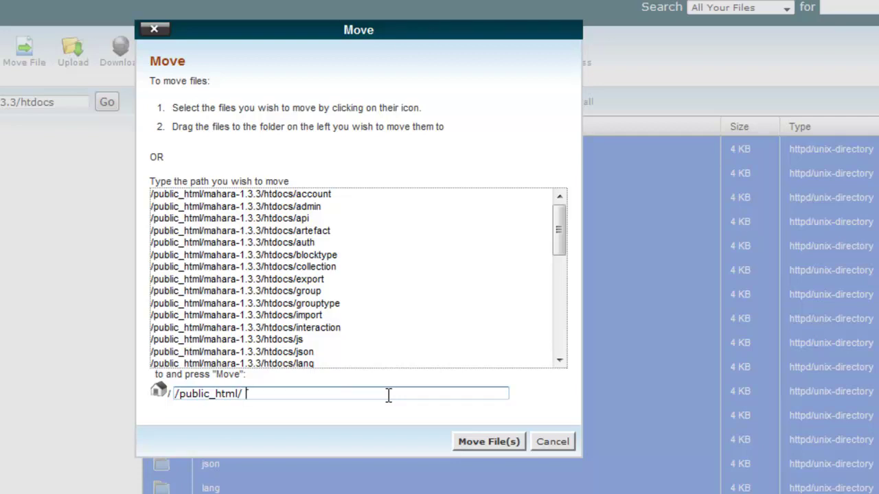
key("BackSpace")
left_click(459, 441)
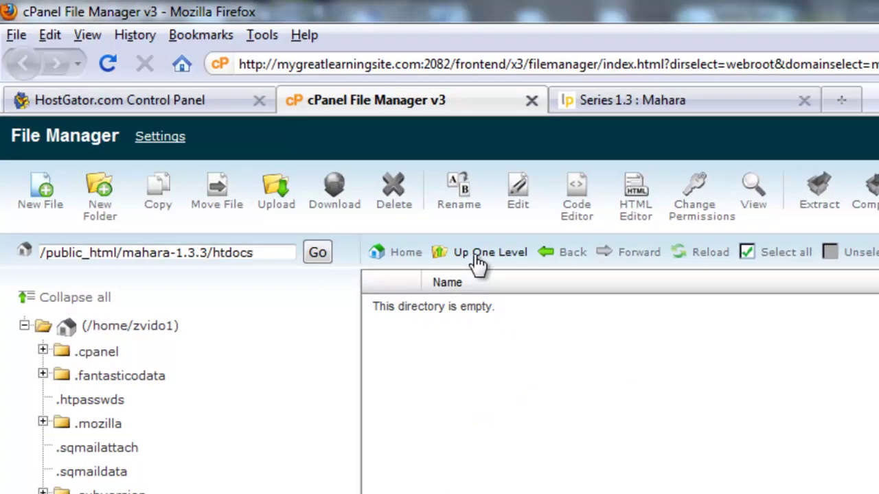
Go up two levels to public_html and delete the leftover mahara-1.3.3 folder
left_click(302, 162)
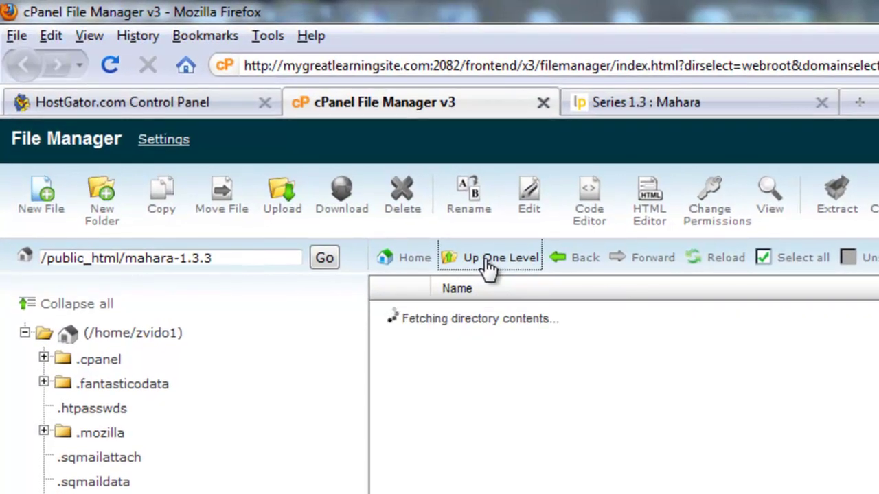
left_click(489, 268)
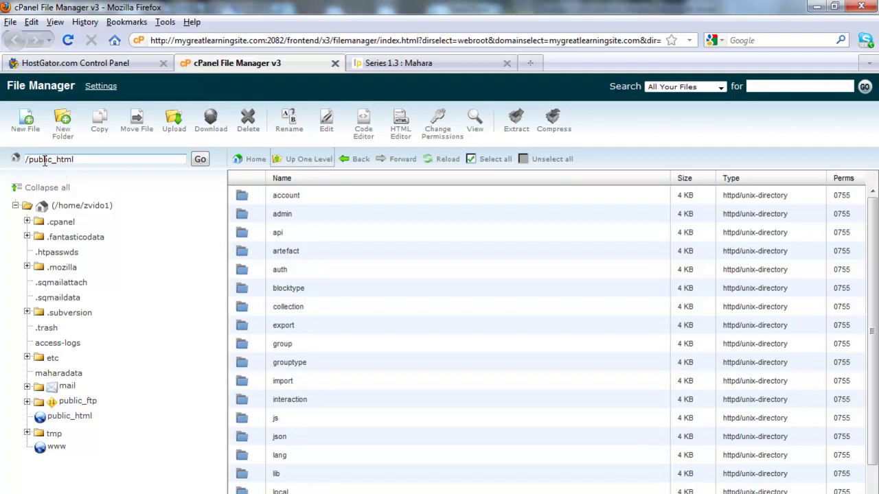
scroll(305, 309, "down", 4)
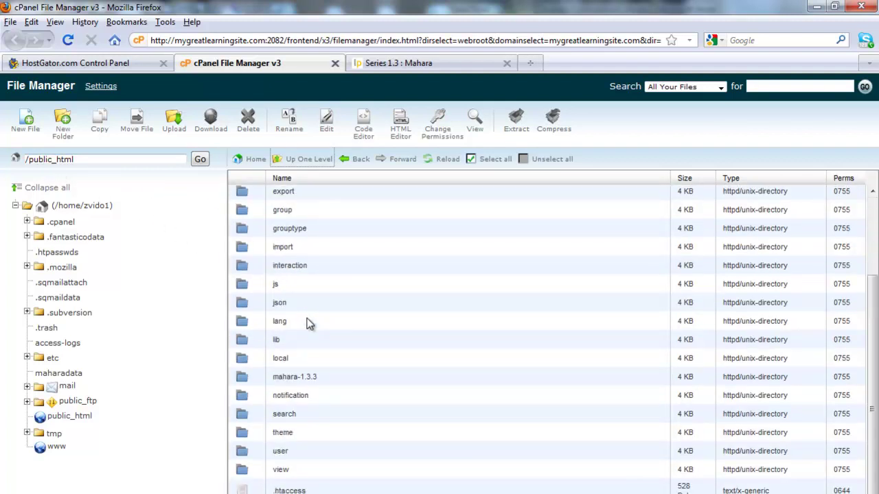
left_click(246, 380)
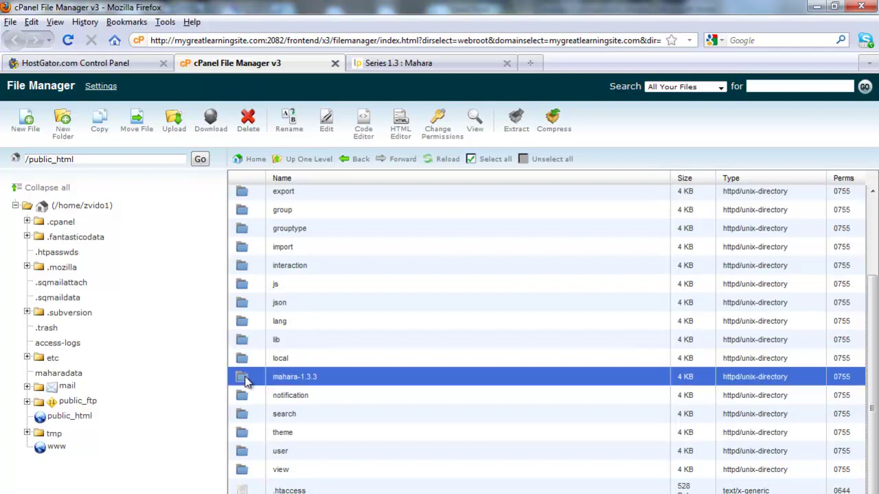
left_click(247, 122)
left_click(536, 408)
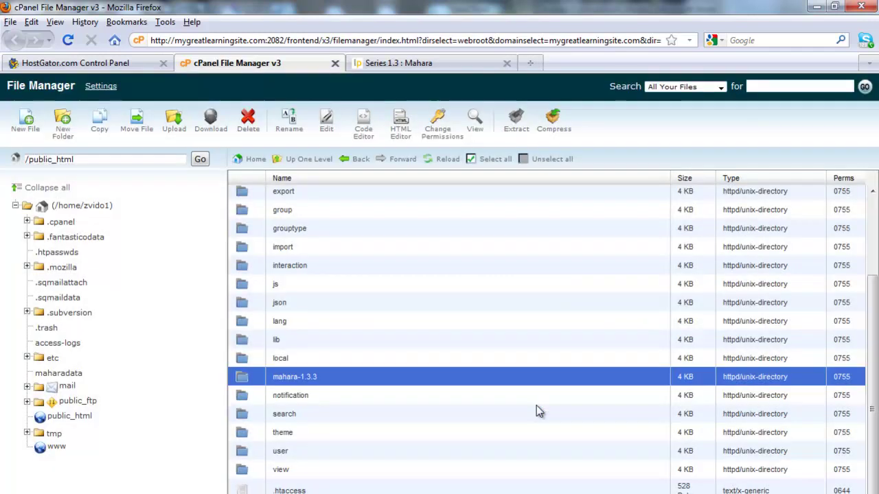
scroll(360, 374, "down", 4)
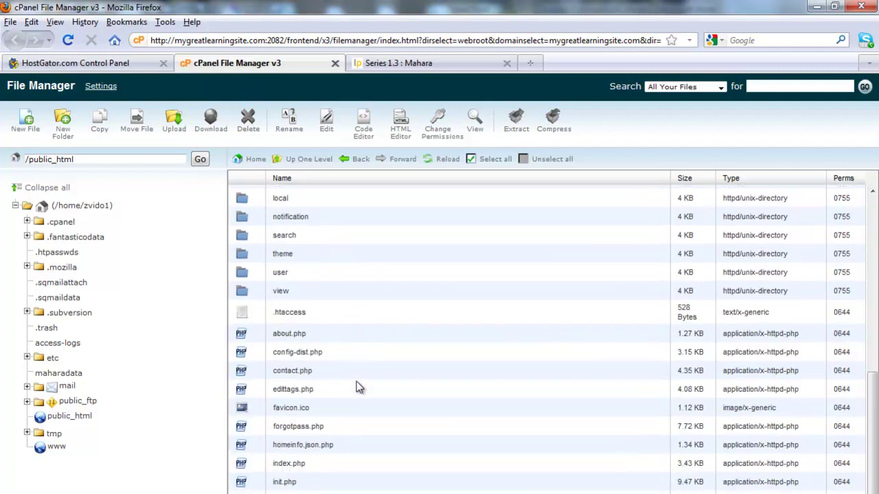
scroll(359, 385, "up", 7)
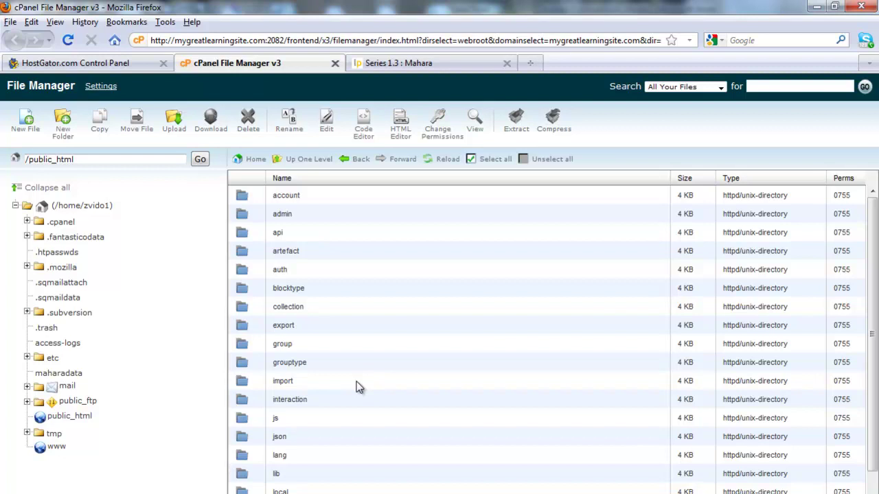
scroll(357, 388, "down", 2)
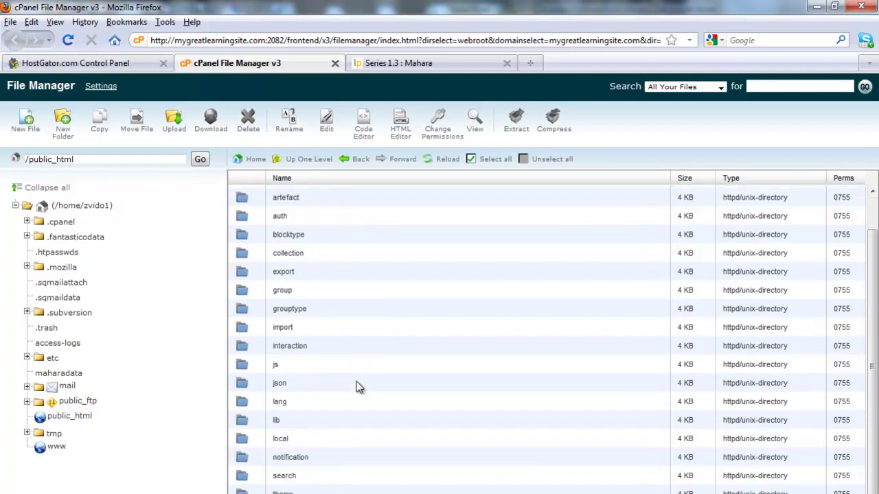
scroll(358, 388, "down", 5)
scroll(357, 388, "down", 3)
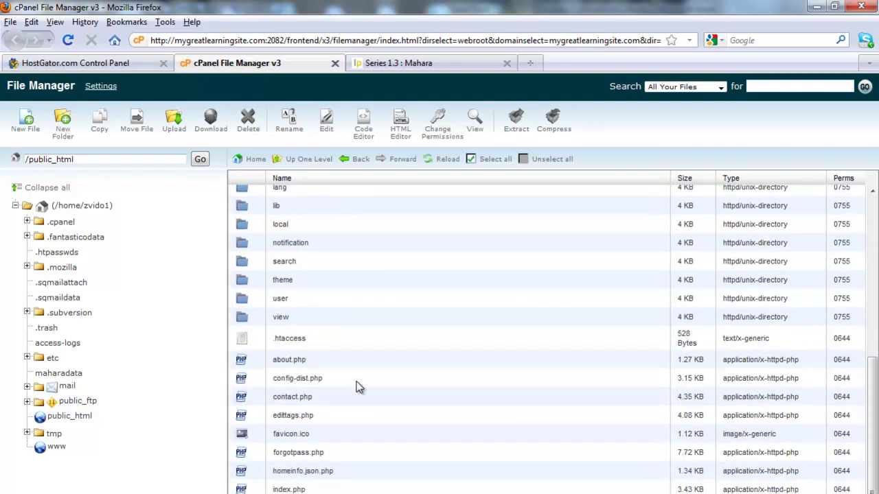